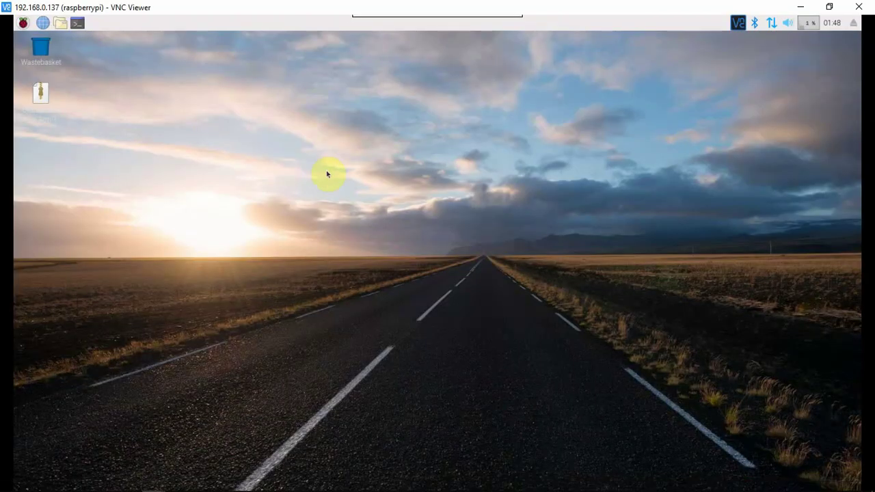
- Switch to the PuTTY session, return to the home directory and clear the terminal screen
left_click(129, 483)
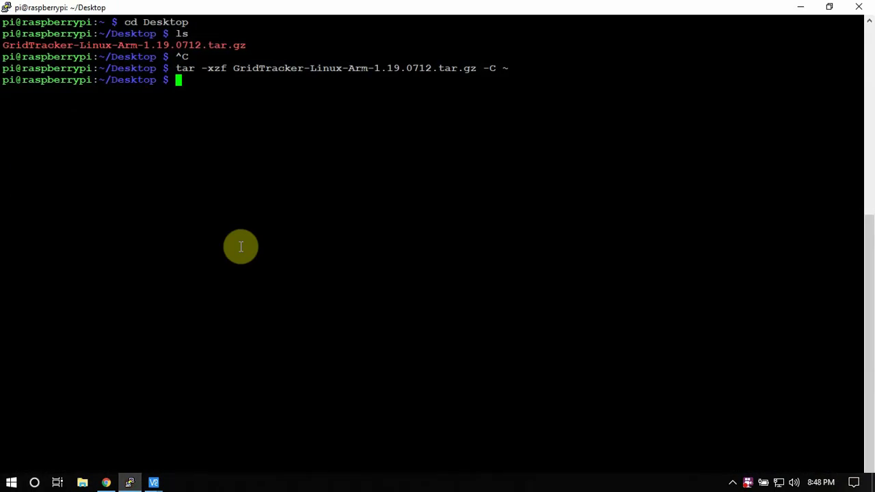
type("cleat")
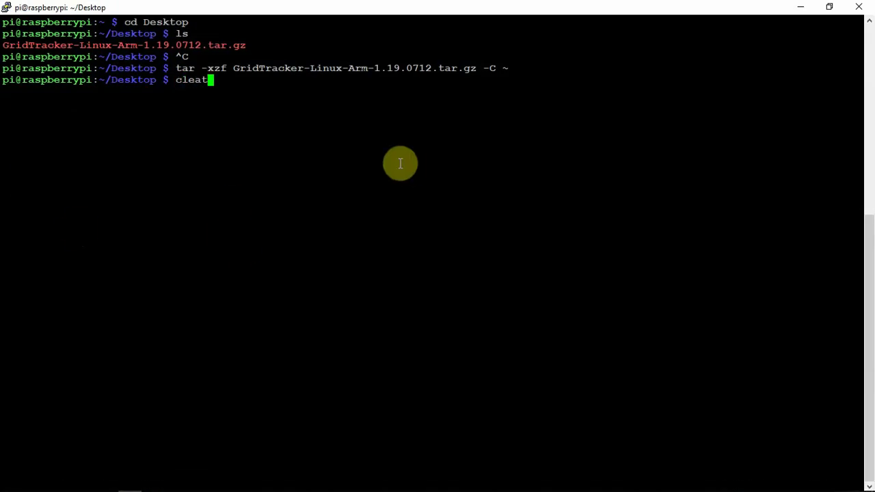
key("BackSpace")
type("r")
key("Return")
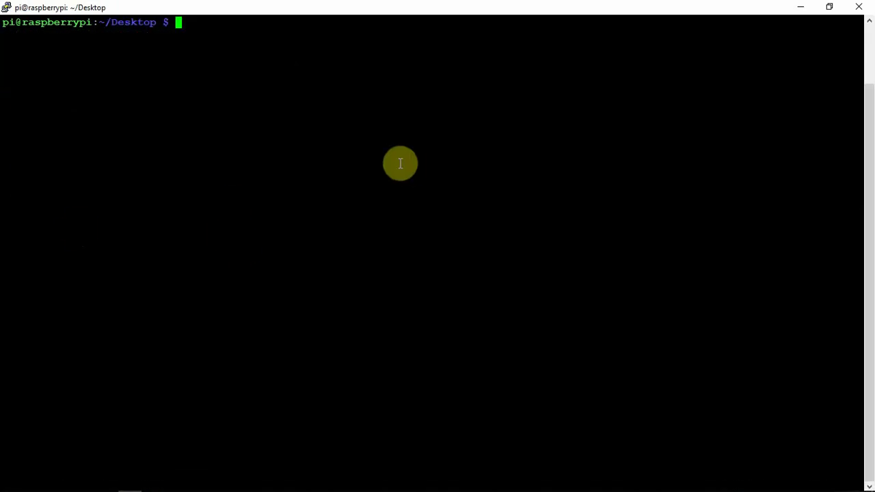
type("cd")
key("Return")
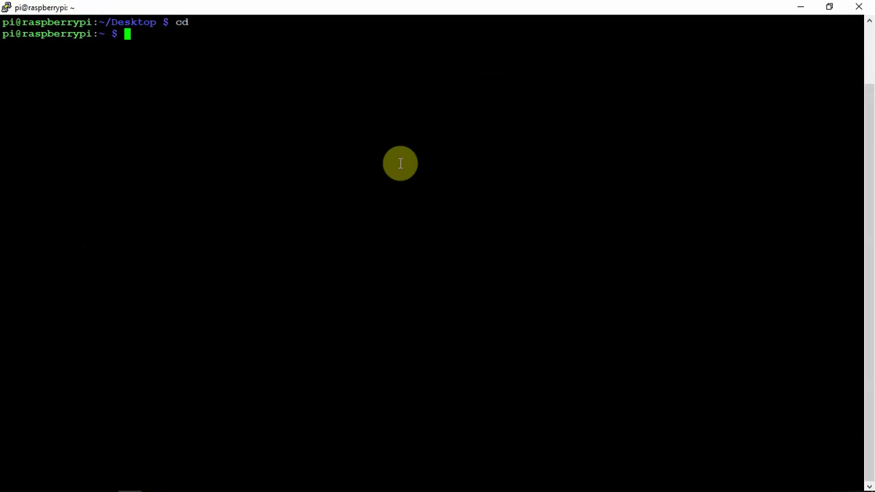
type("clear")
key("Return")
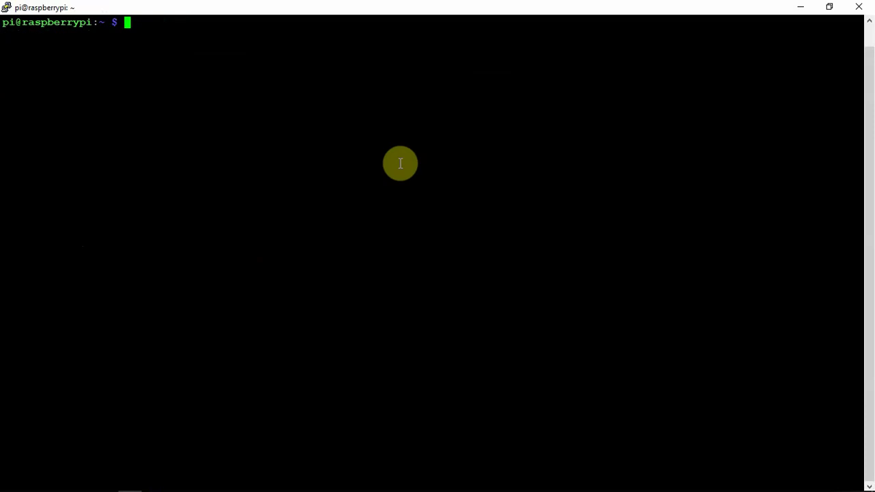
- Switch back to the Pi desktop, maximize Chromium, dismiss the default-browser notice and go to google.com
left_click(800, 7)
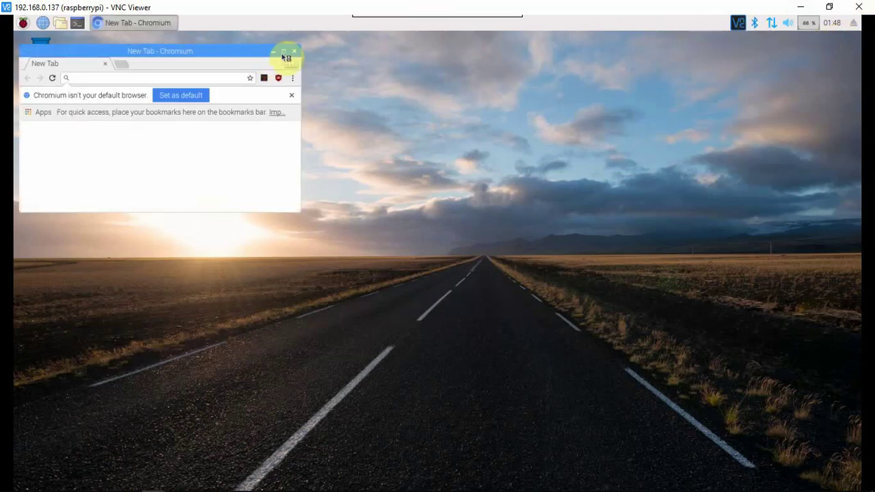
left_click(284, 53)
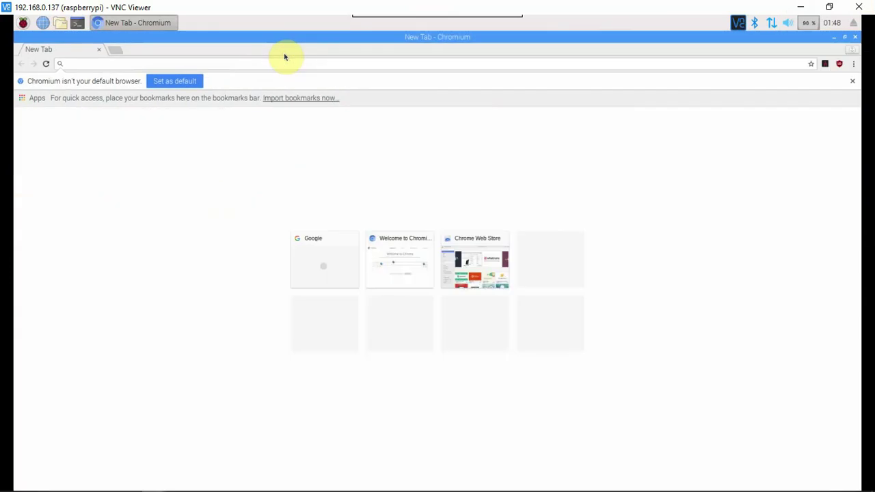
left_click(854, 80)
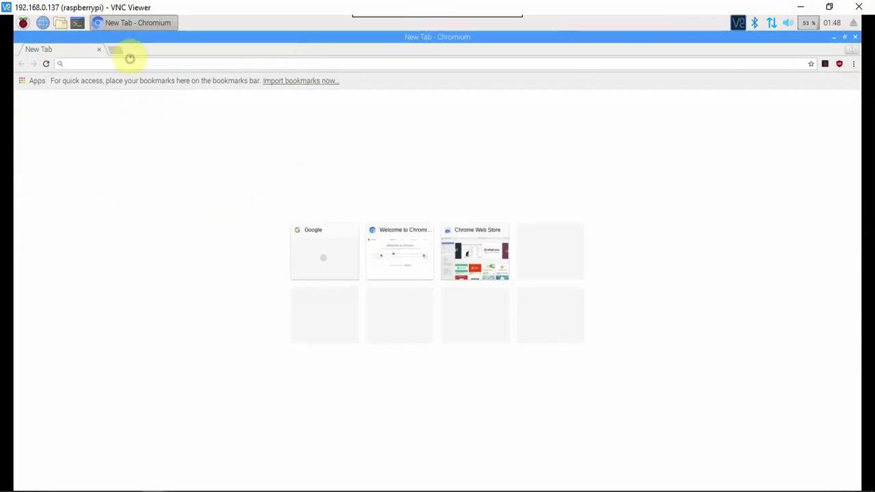
left_click(130, 60)
type("google.com")
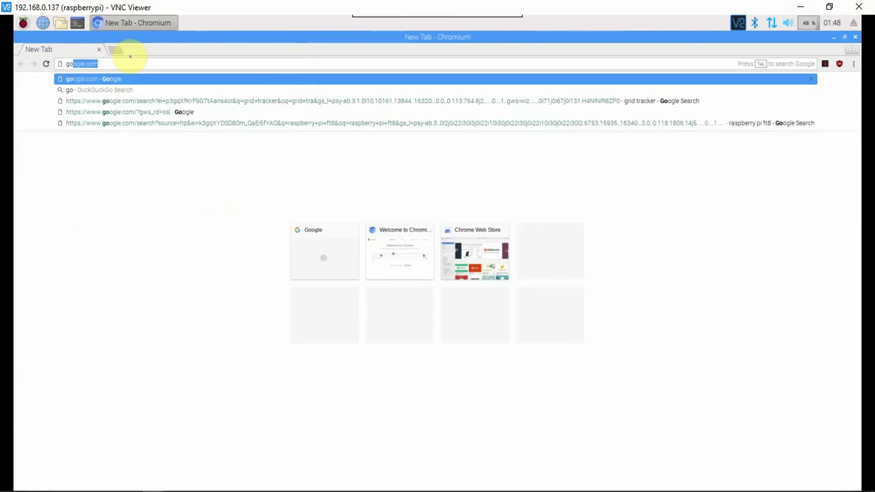
key("Return")
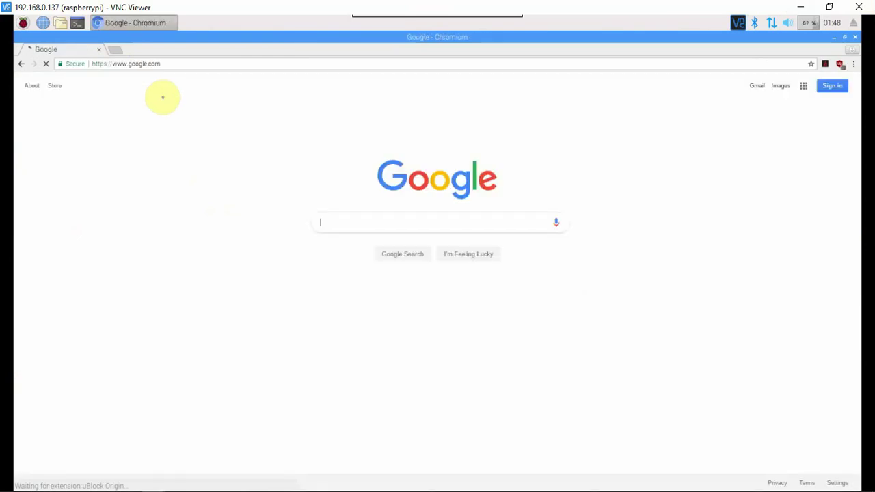
- Search Google for "grid tracker" and open the "GridTracker, WSJT-X Companion" result
type("gr")
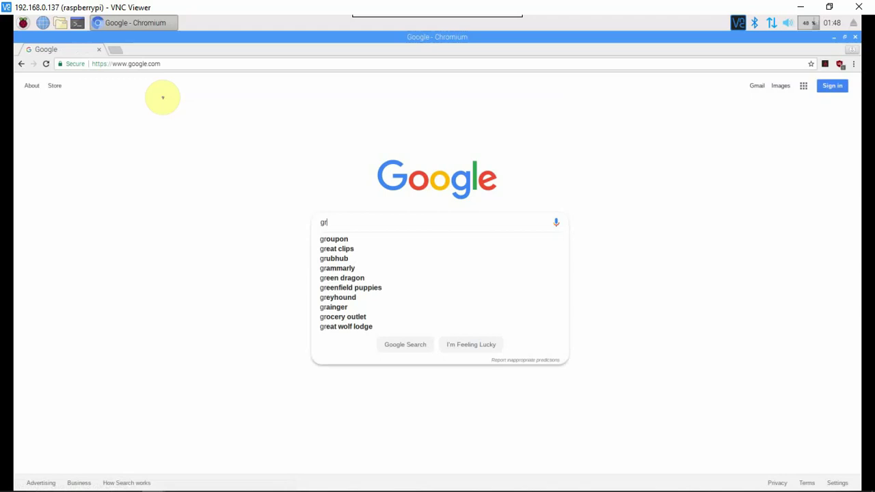
type("id")
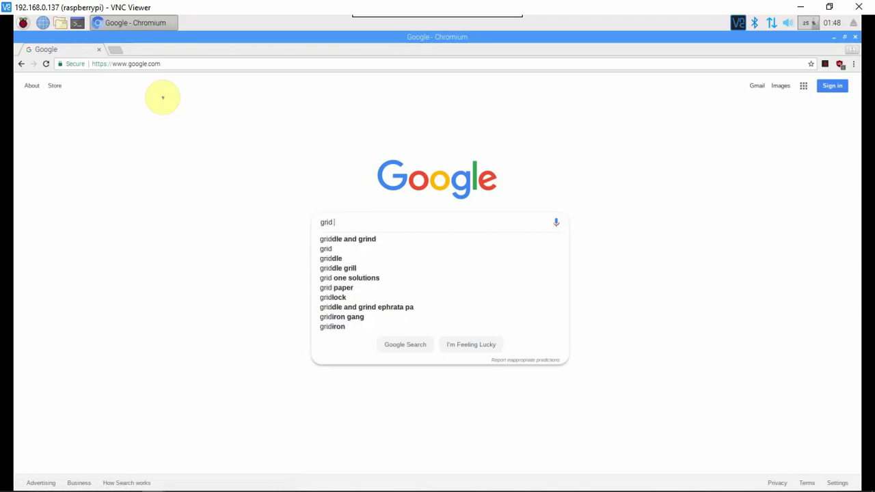
type(" track")
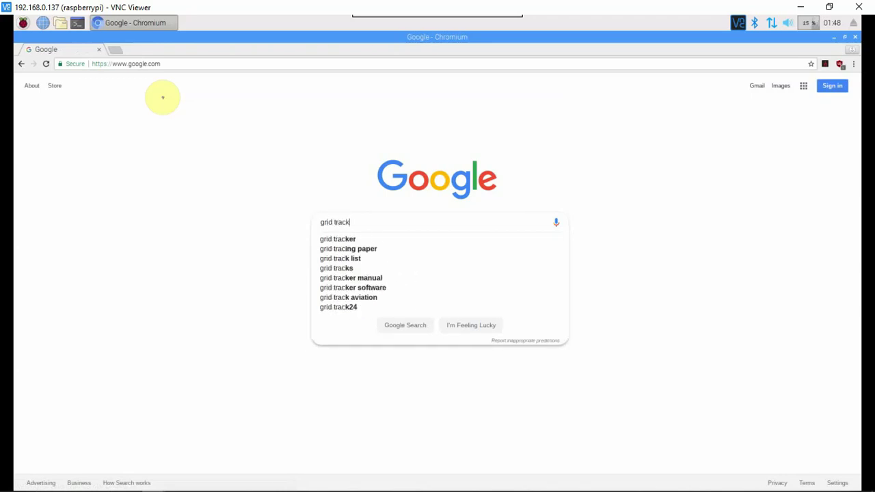
type("er")
key("Return")
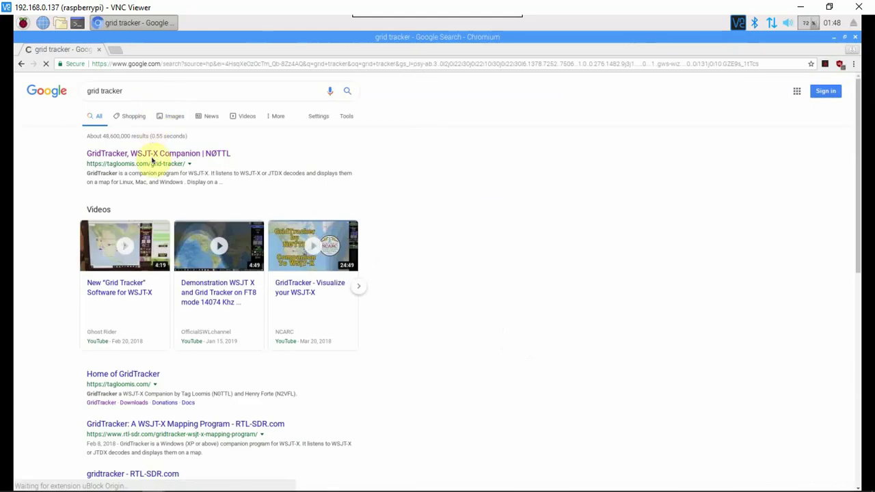
left_click(139, 154)
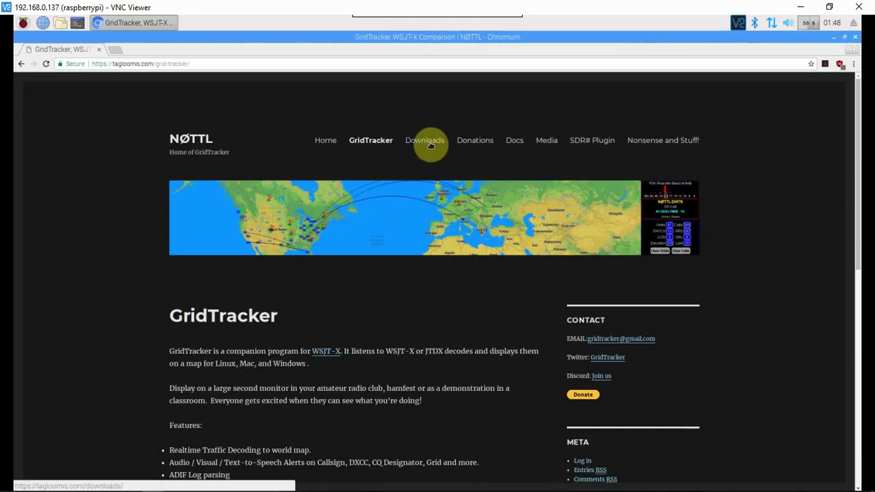
- On the site's Downloads page, download the Raspberry Pi archive GridTracker-Linux-Arm-1.19.0712.tar.gz
left_click(431, 145)
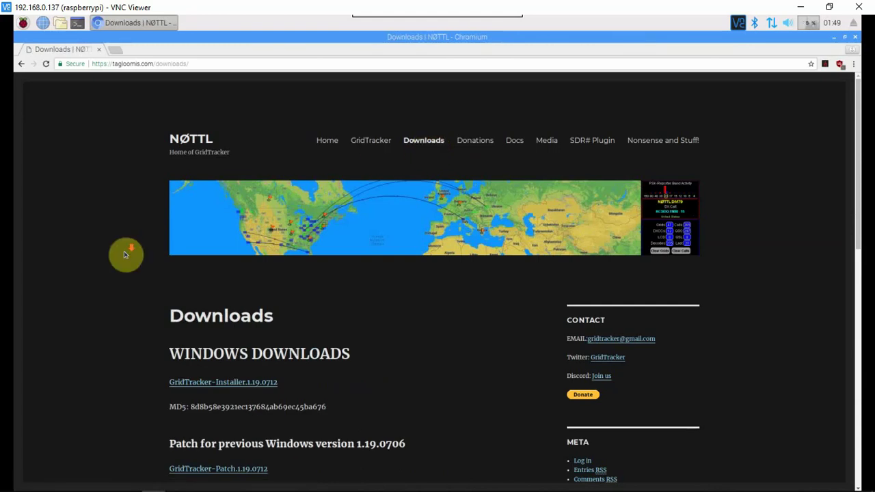
scroll(124, 255, "down", 2)
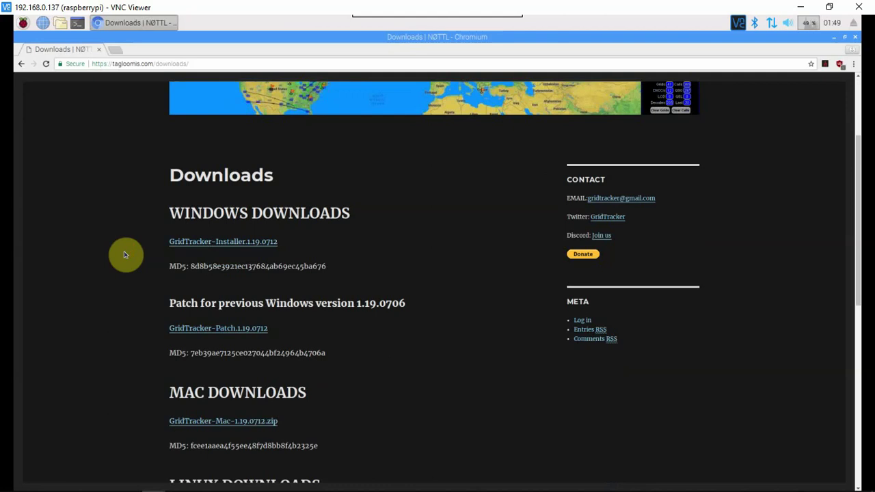
scroll(124, 254, "down", 2)
scroll(124, 254, "down", 3)
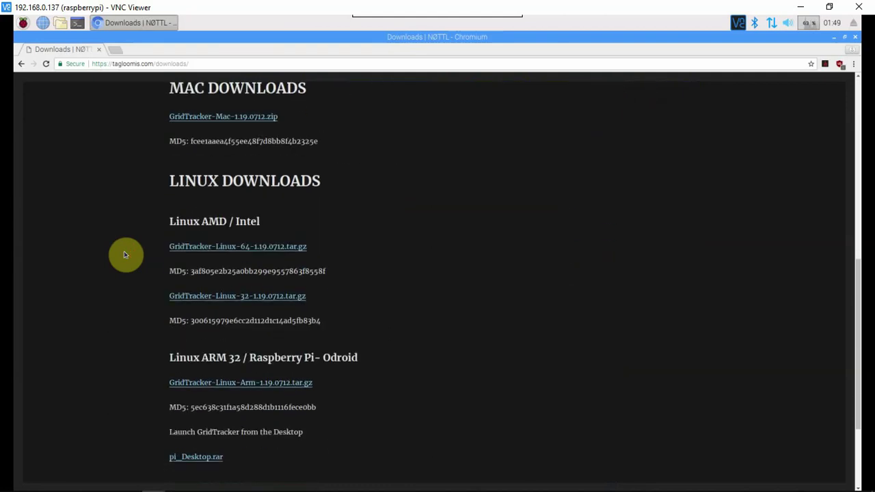
scroll(124, 255, "down", 1)
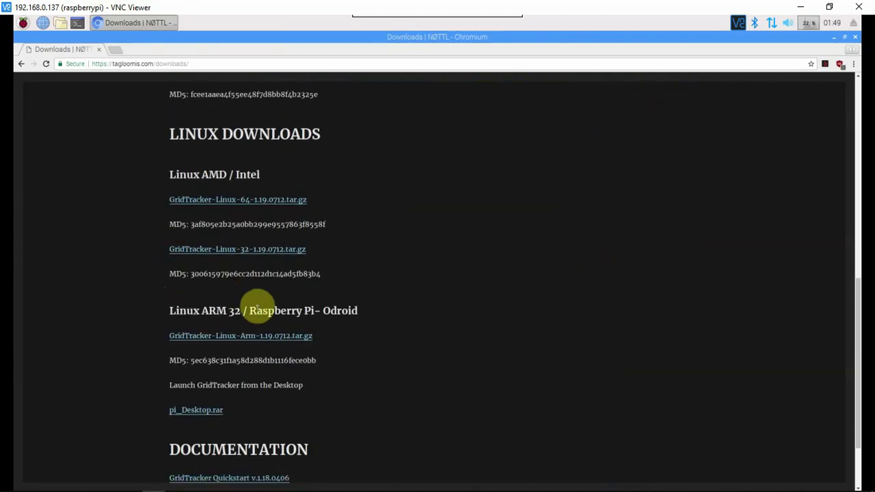
left_click_drag(257, 311, 414, 313)
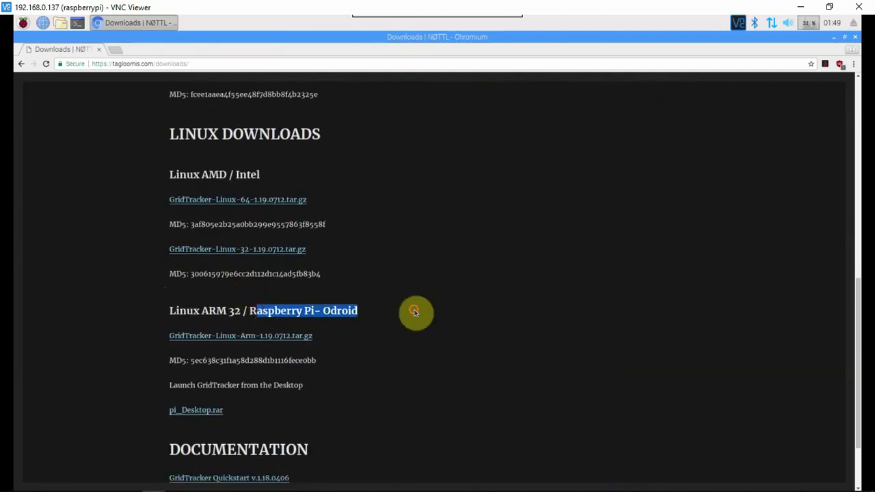
left_click(266, 337)
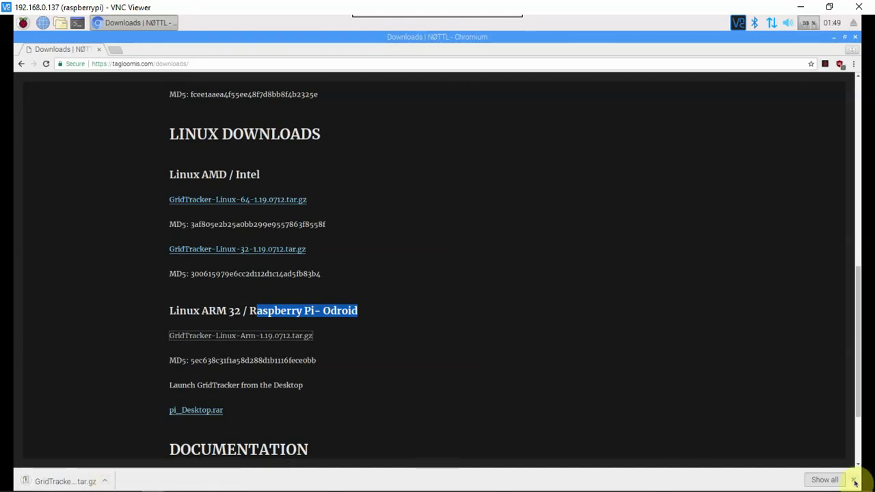
- Show the downloaded archive in its folder and minimize the browser window
mouse_move(127, 487)
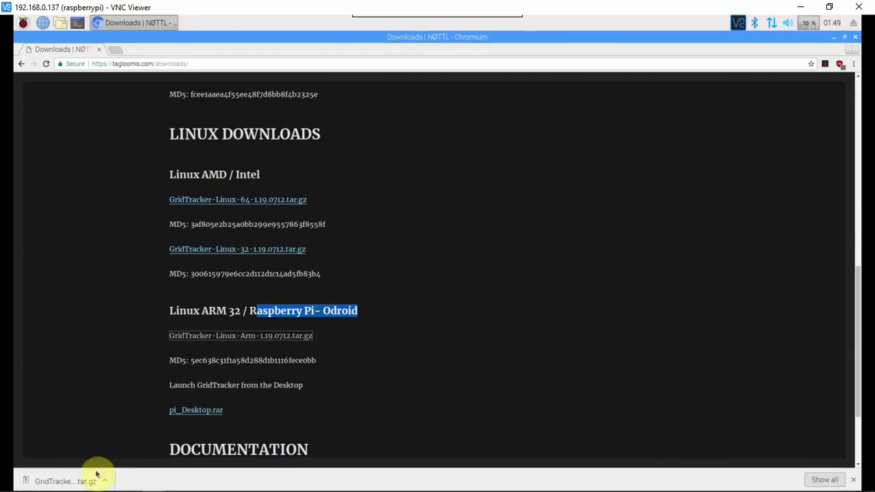
left_click(106, 483)
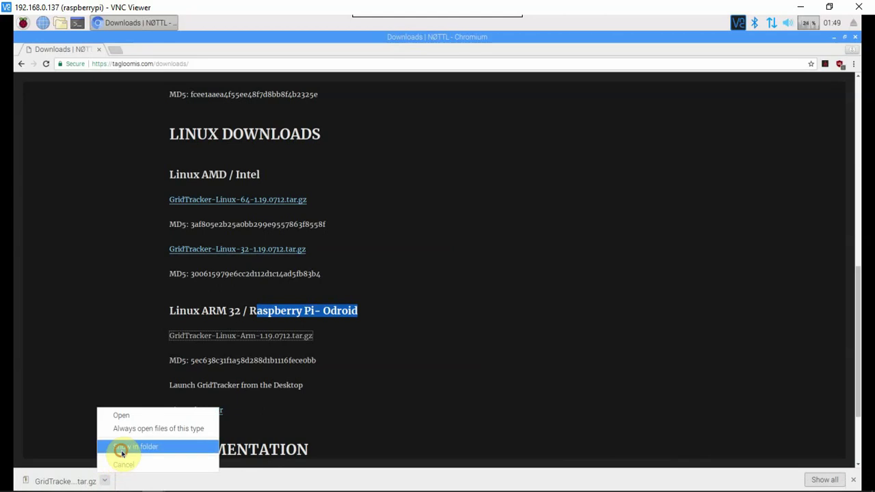
left_click(117, 446)
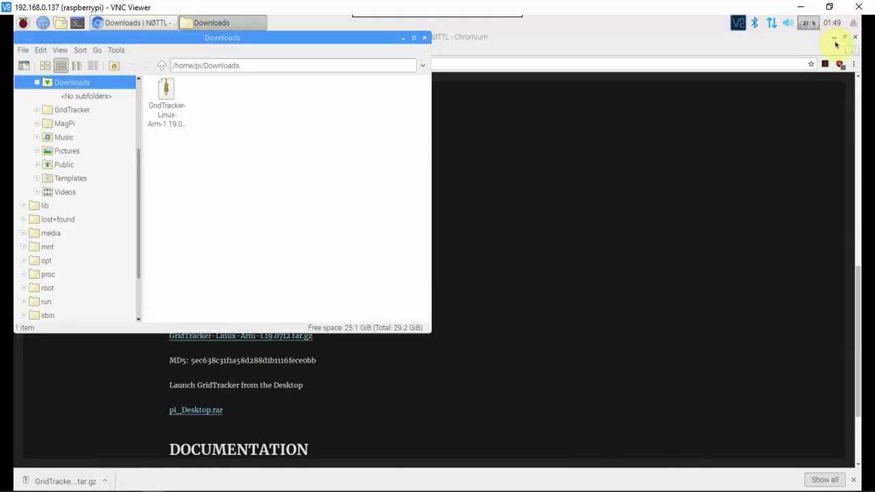
left_click(833, 40)
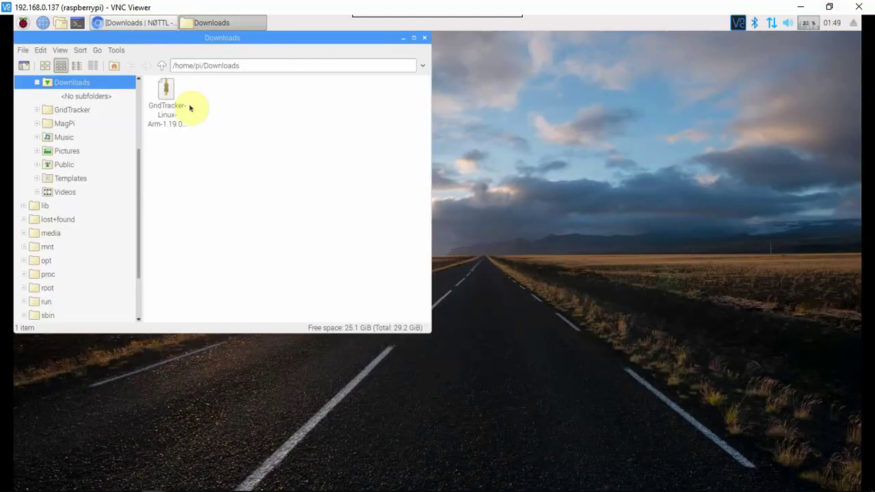
- Try to move the archive from Downloads onto the desktop, cancel the file replacement and minimize the file manager
left_click_drag(164, 96, 506, 274)
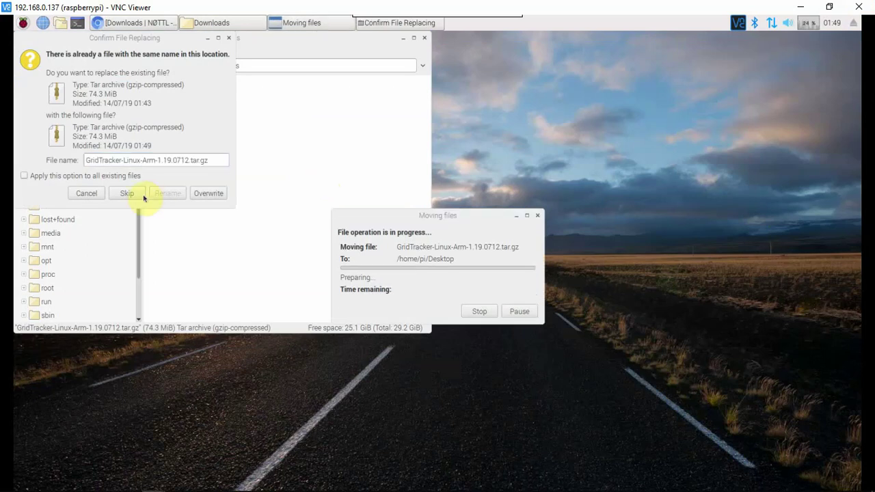
left_click(89, 198)
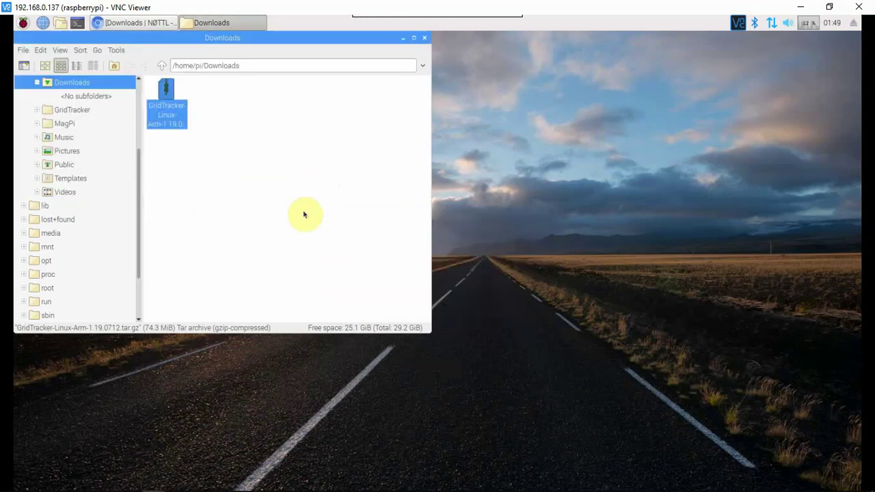
left_click(403, 39)
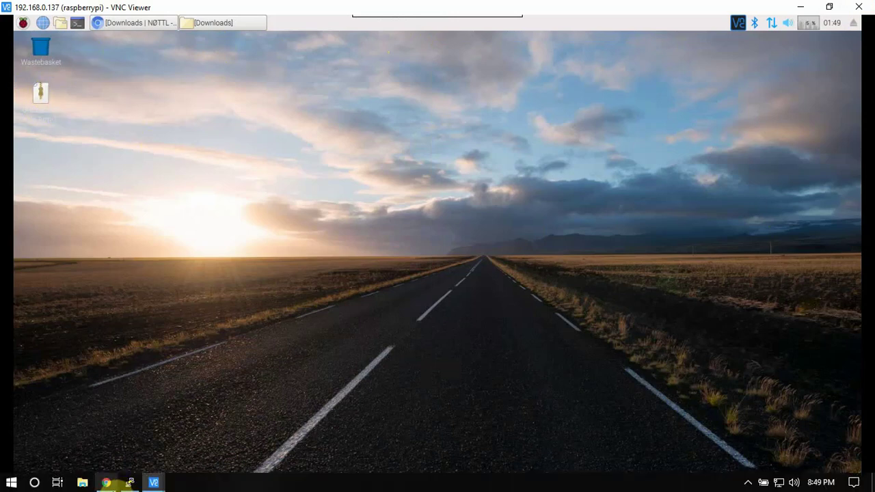
- Switch to the PuTTY session, change to the Desktop directory and list its files
left_click(129, 482)
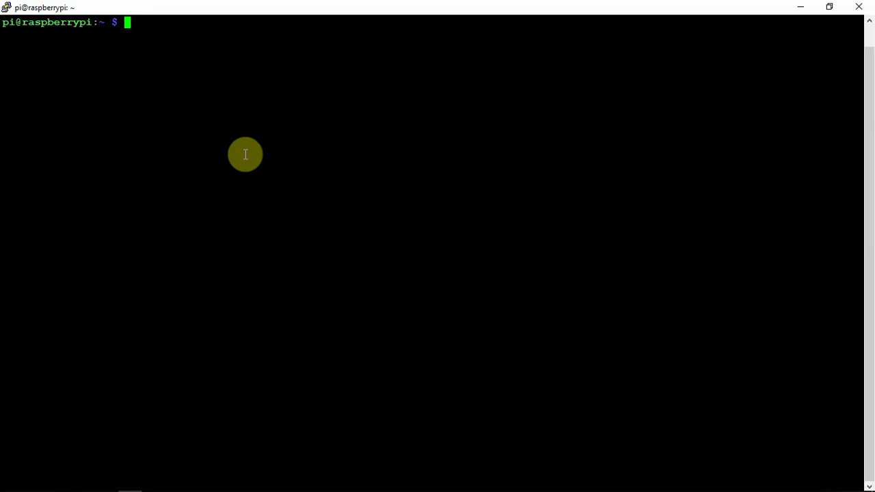
type("cd De")
key("Tab")
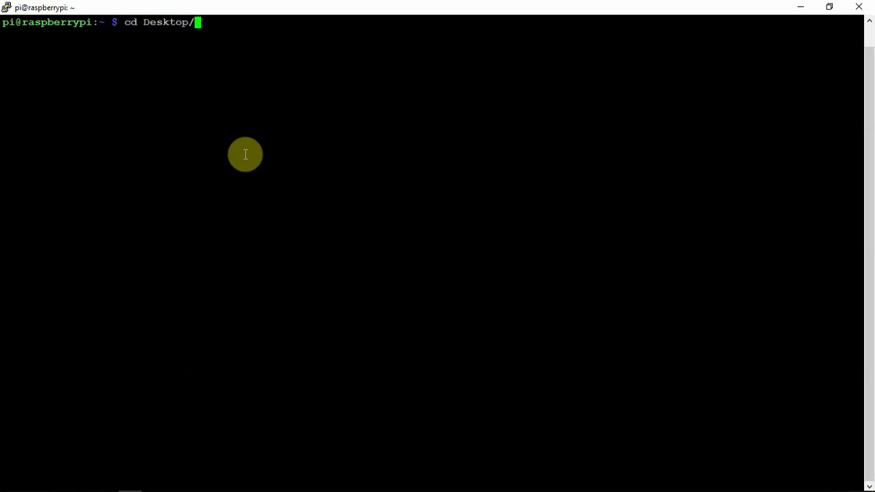
key("Return")
type("ls")
key("Return")
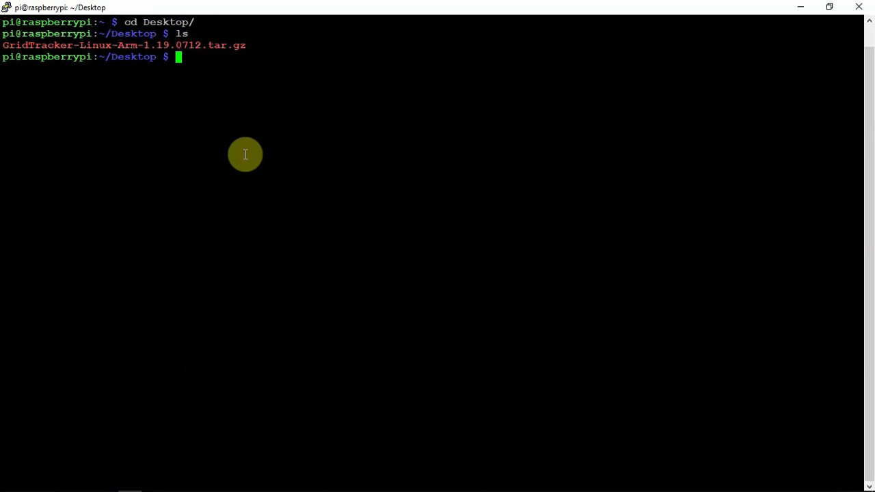
- Extract GridTracker-Linux-Arm-1.19.0712.tar.gz into the home directory with tar -xzf and -C ~
type("tar -xzf G")
key("Tab")
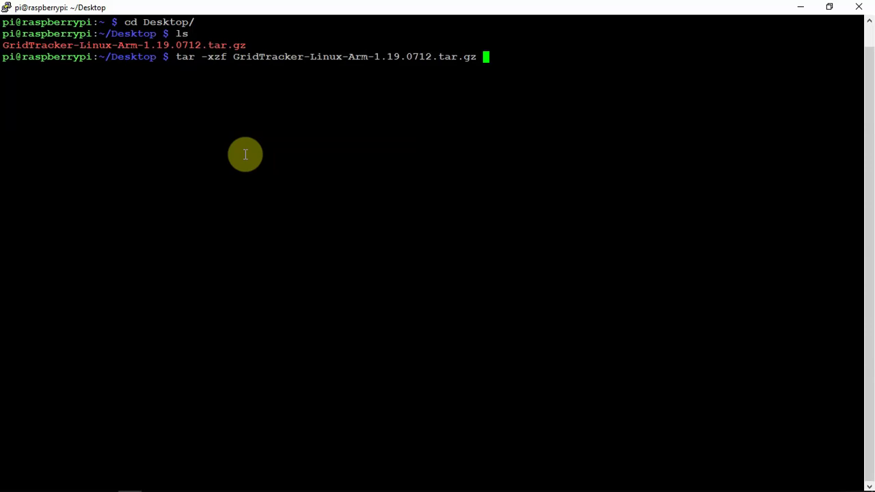
type("-C ~")
key("Return")
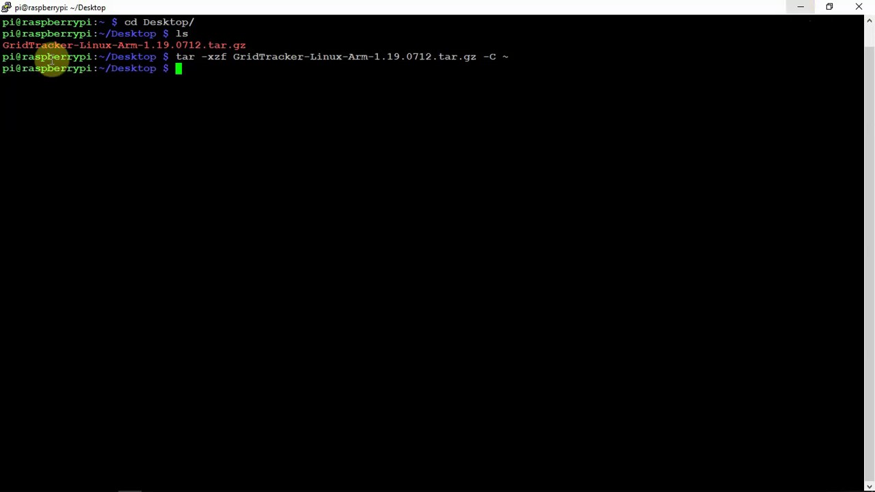
- Return to the home directory with cd and clear the terminal
type("cd")
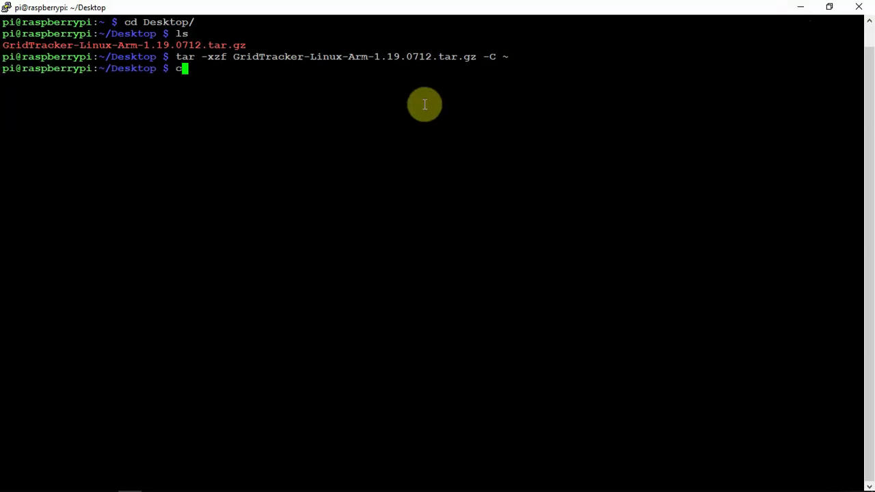
key("Return")
type("clear")
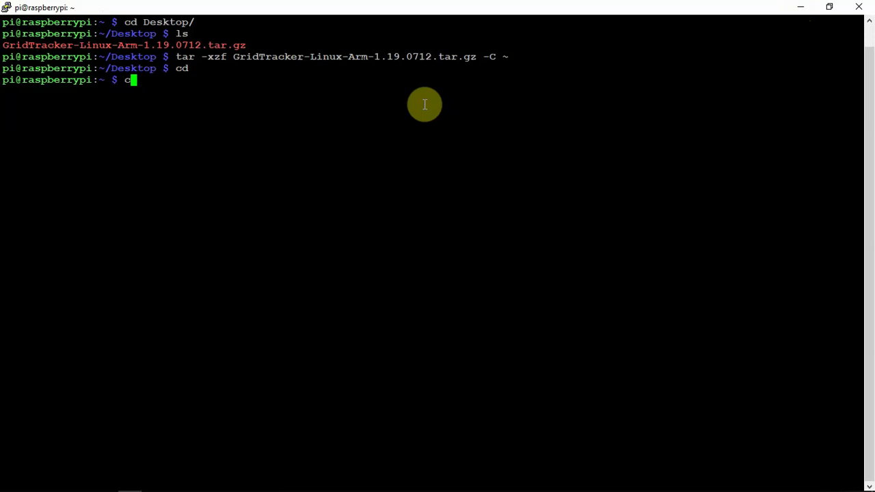
key("Return")
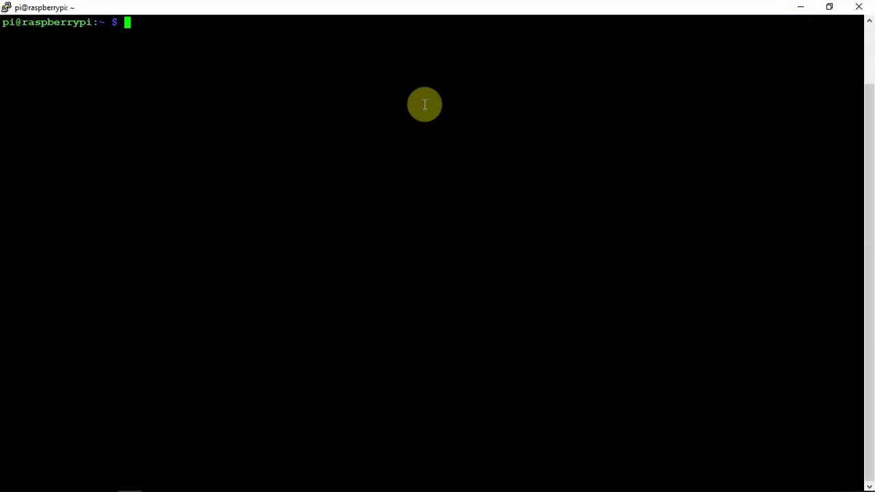
- Change to the GridTracker directory and try to launch the program with ./GridTracker in the PuTTY session
type("cd G")
key("Tab")
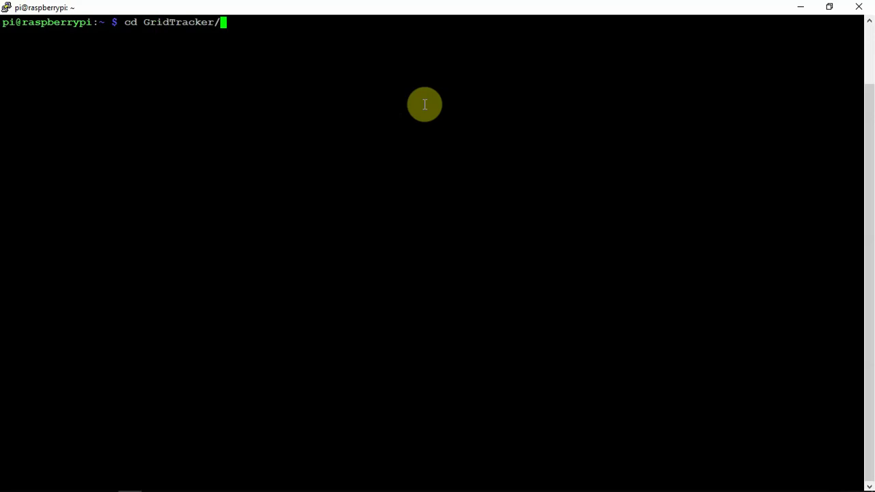
key("Return")
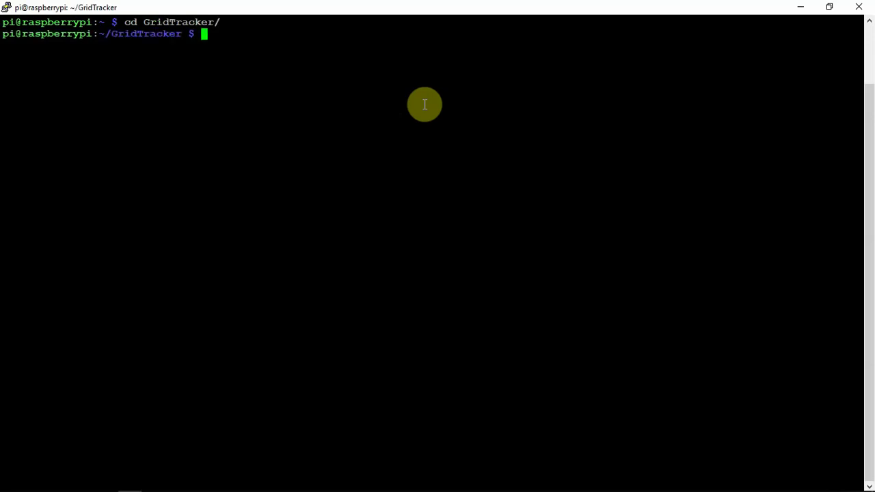
type("./Gr")
key("Tab")
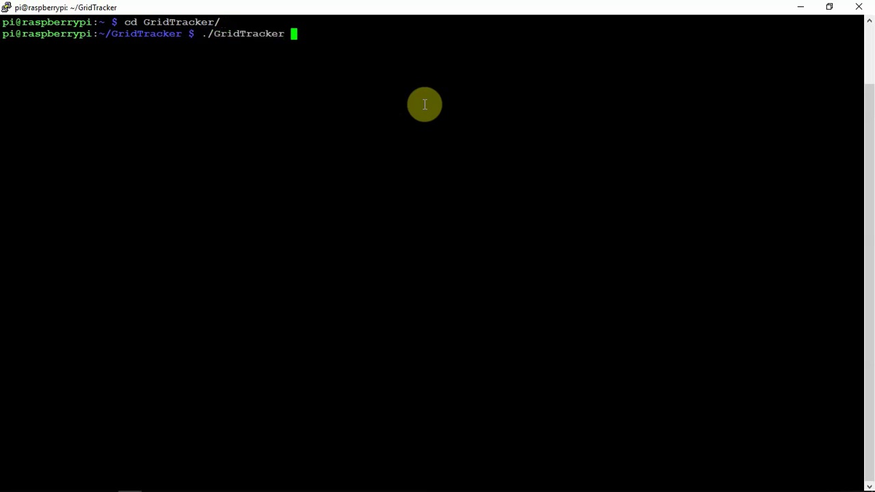
key("Return")
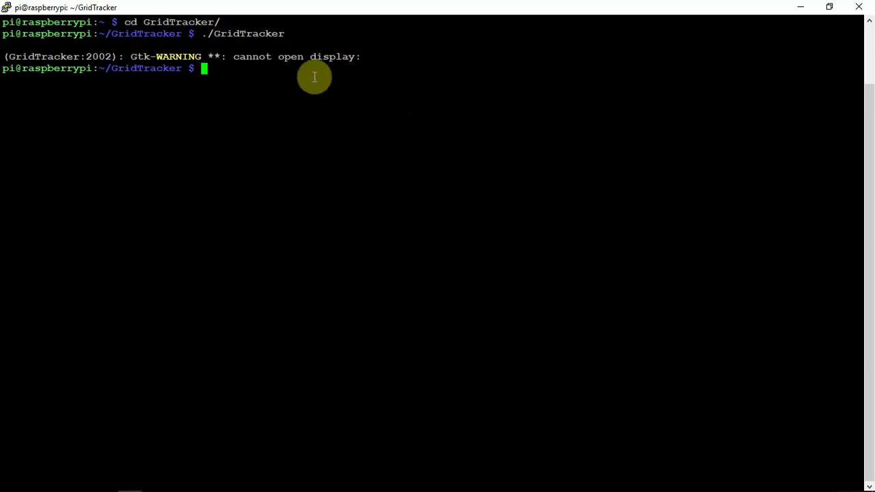
- Minimize the PuTTY window to switch to the Raspberry Pi desktop in VNC Viewer, and close the Chromium browser
left_click(800, 7)
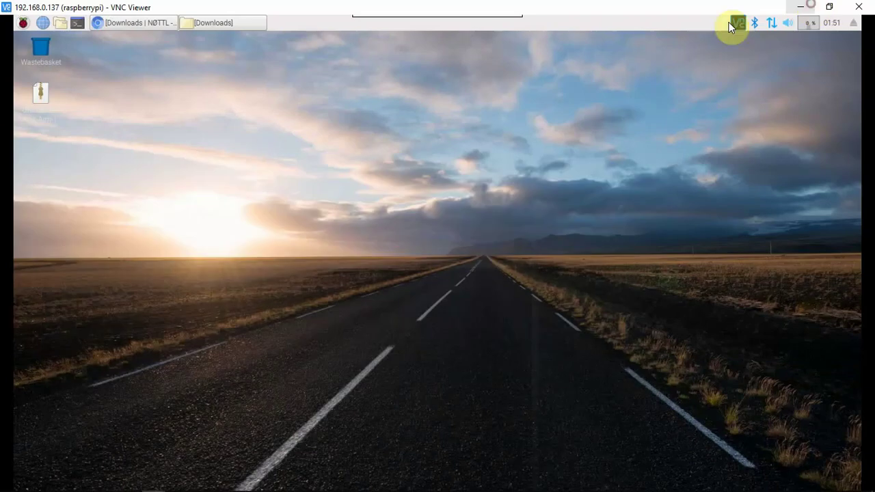
left_click(93, 24)
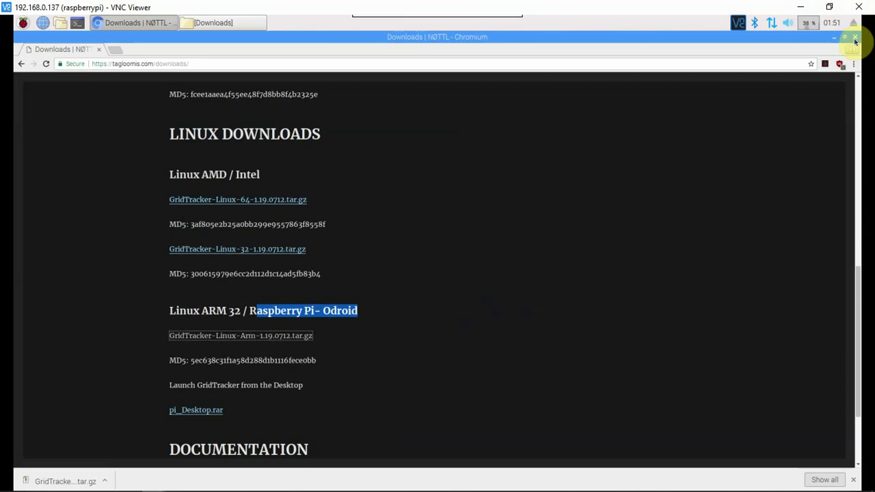
left_click(855, 38)
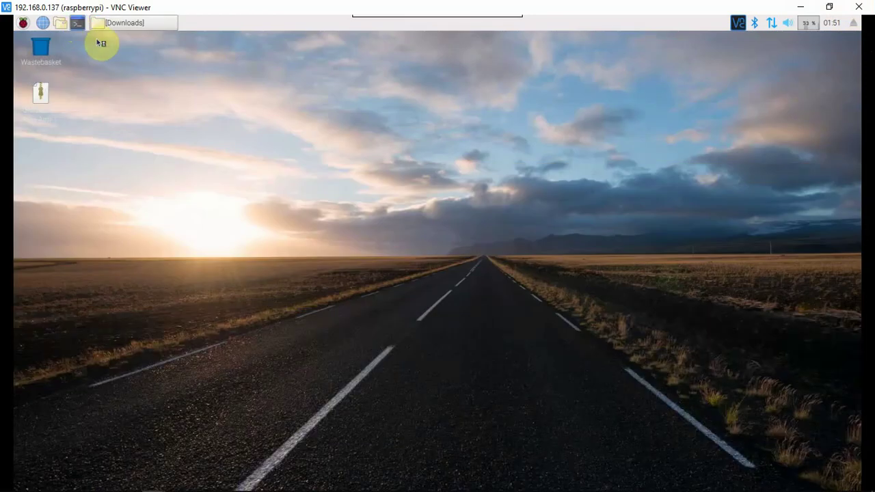
- Open a terminal on the Raspberry Pi desktop and change to the GridTracker directory
left_click(77, 22)
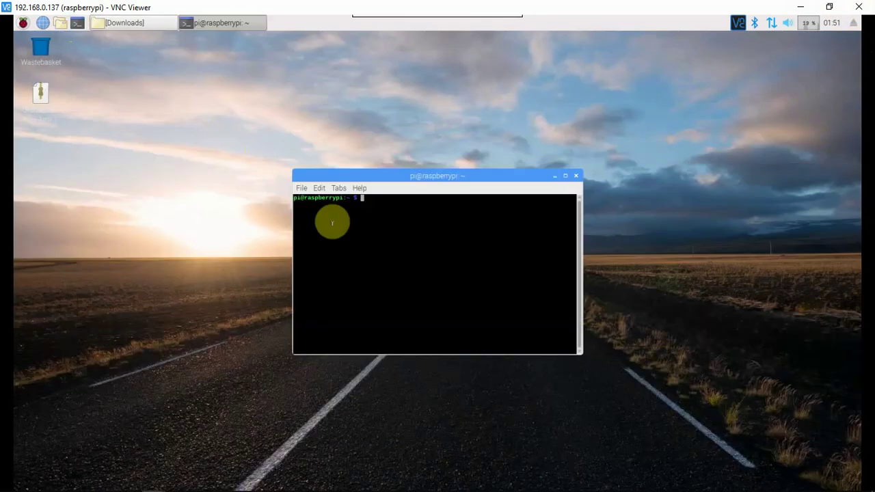
type("cd Gr")
key("Tab")
key("Return")
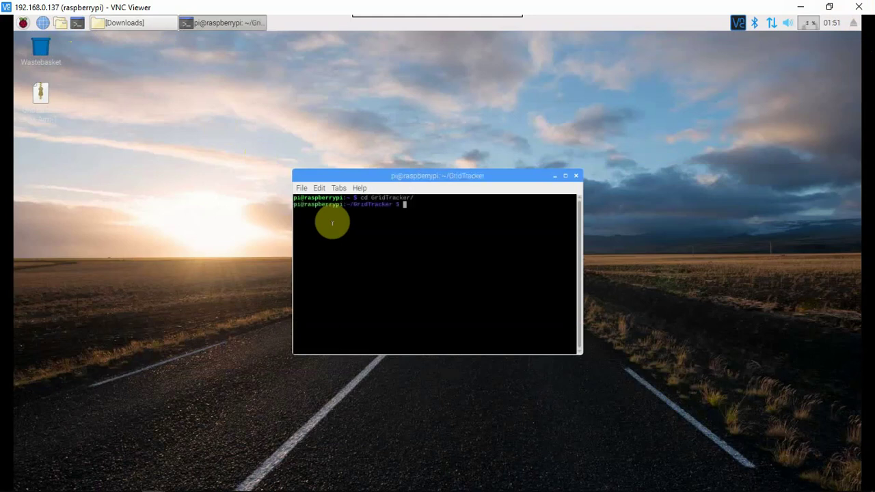
- Launch the program with ./GridTracker and maximize its window
type("./G")
key("Tab")
key("Return")
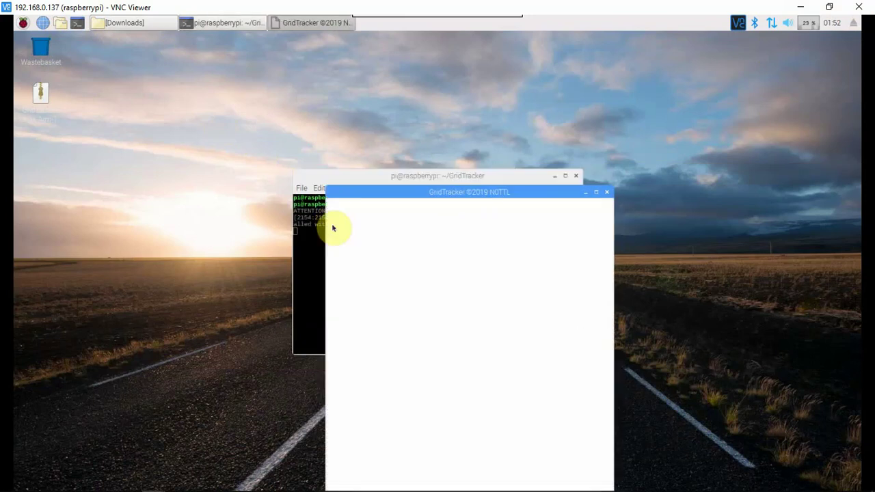
left_click(597, 192)
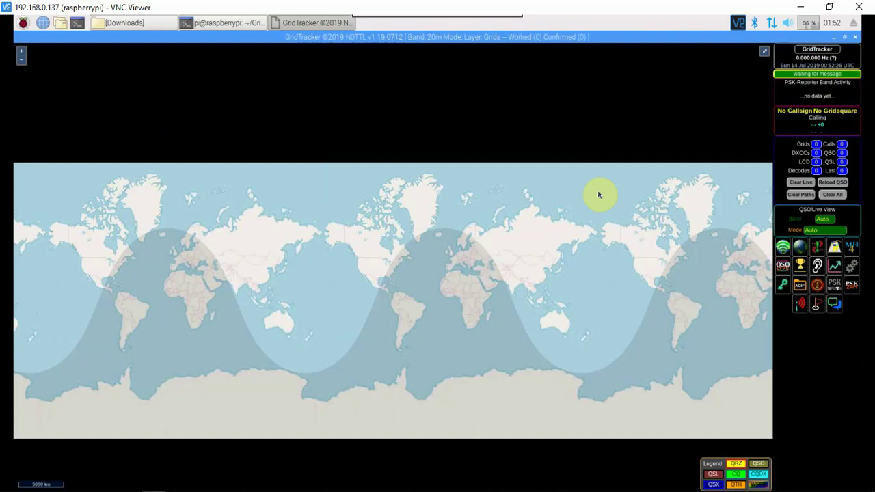
- Review GridTracker's General, Logging and Audio settings, and close the settings
left_click(852, 268)
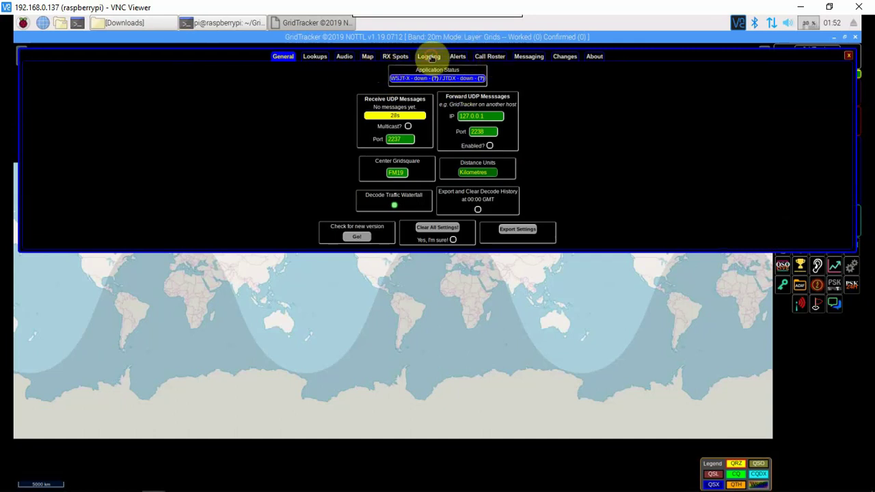
left_click(429, 56)
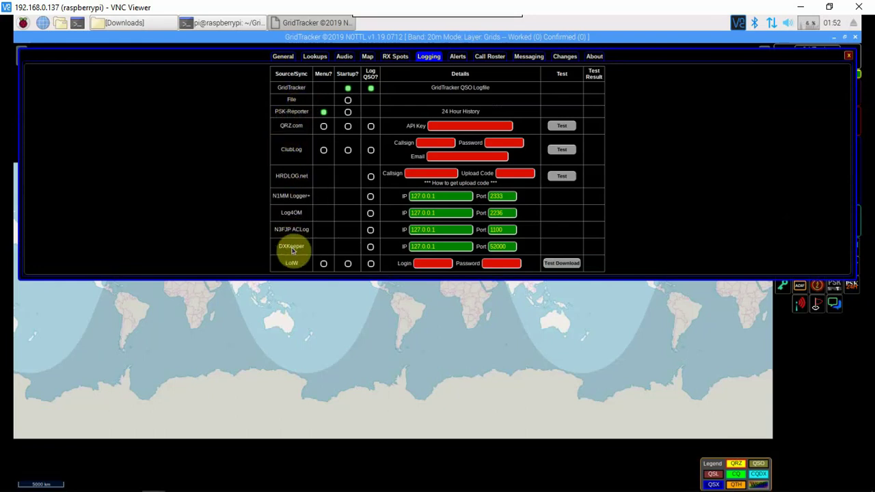
left_click(345, 57)
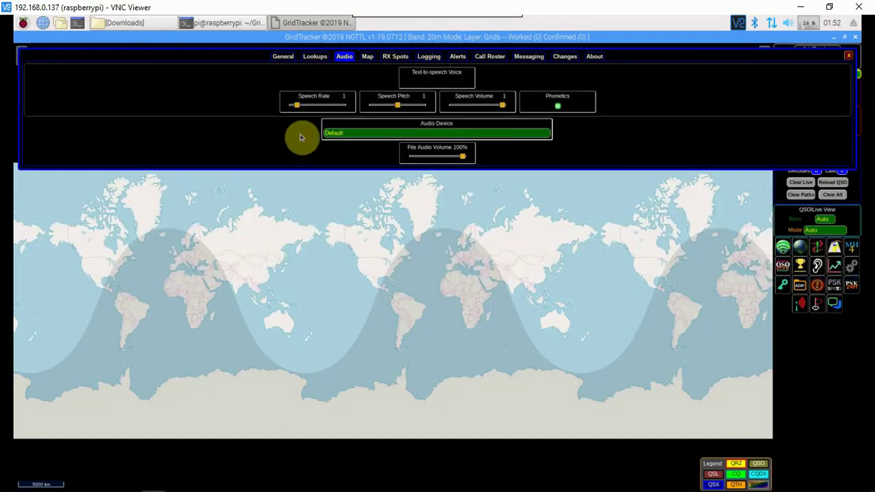
left_click(283, 57)
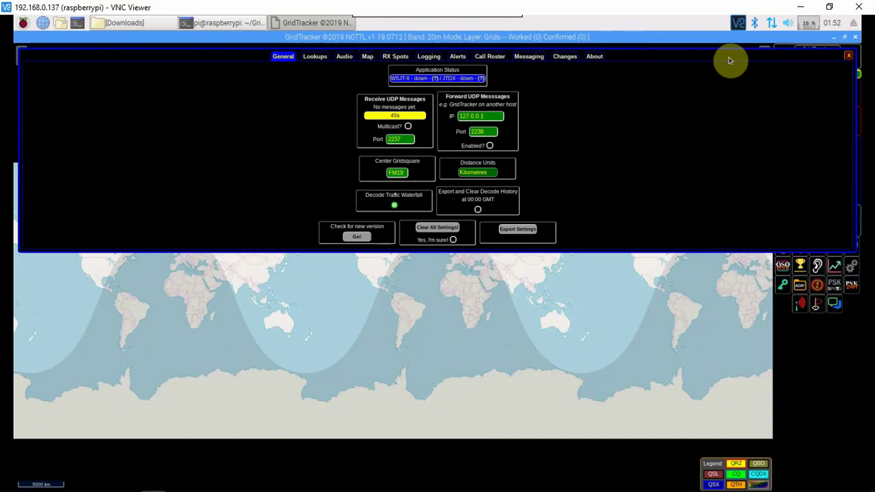
left_click(848, 55)
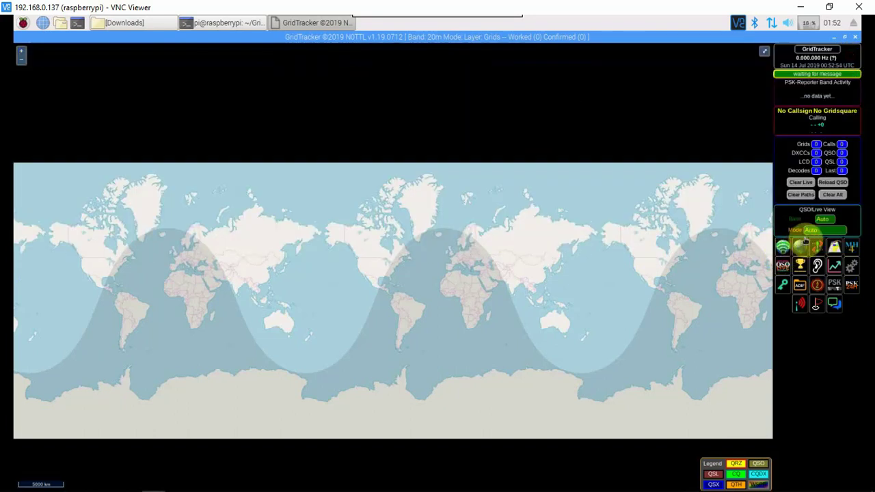
- View the available bands for the QSO/Live View and keep the band on Auto
left_click(823, 219)
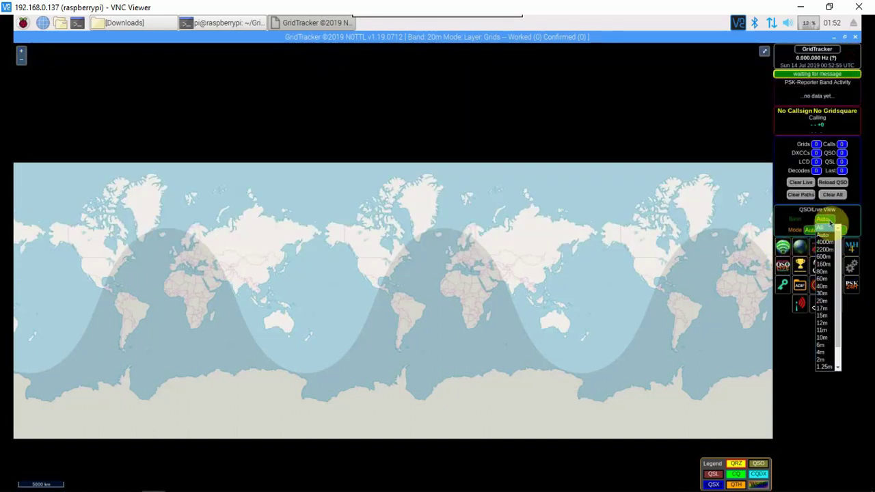
left_click(821, 235)
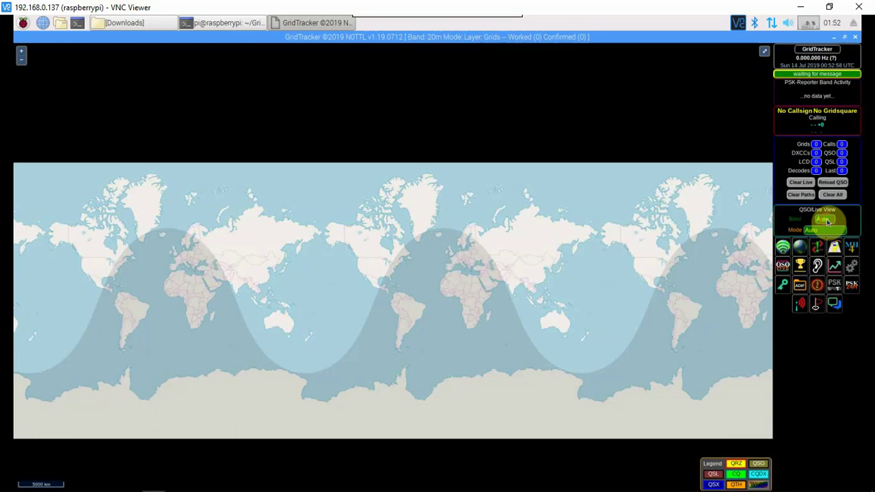
left_click(814, 306)
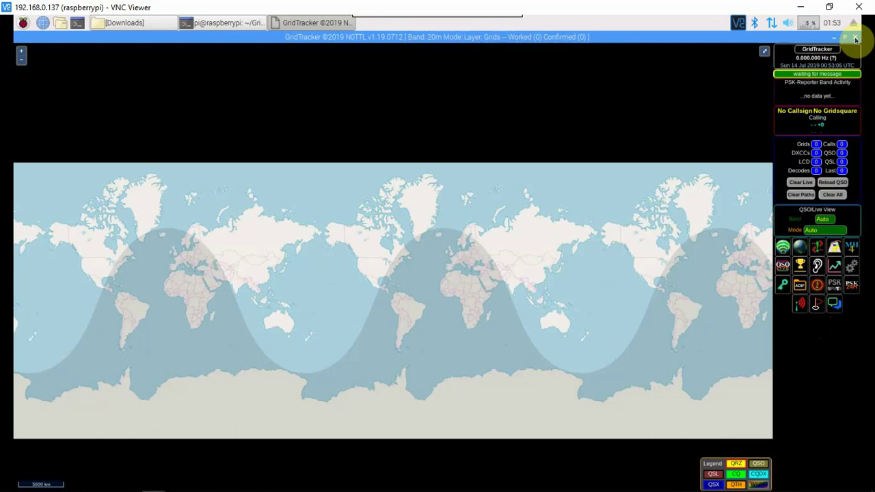
- Close GridTracker and the Raspberry Pi terminal window
left_click(855, 39)
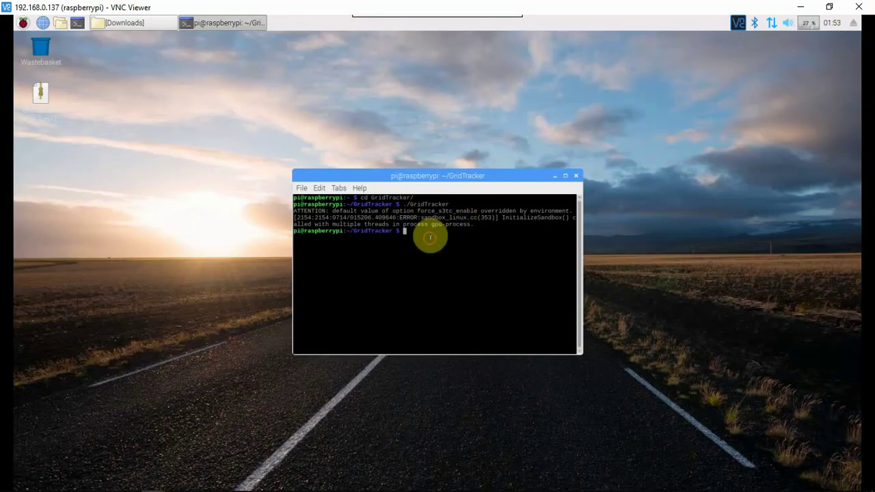
left_click(576, 177)
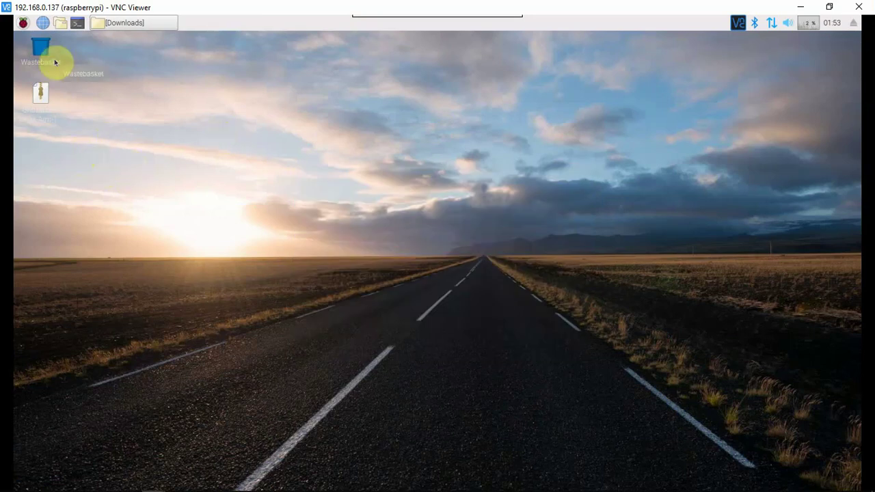
mouse_move(438, 487)
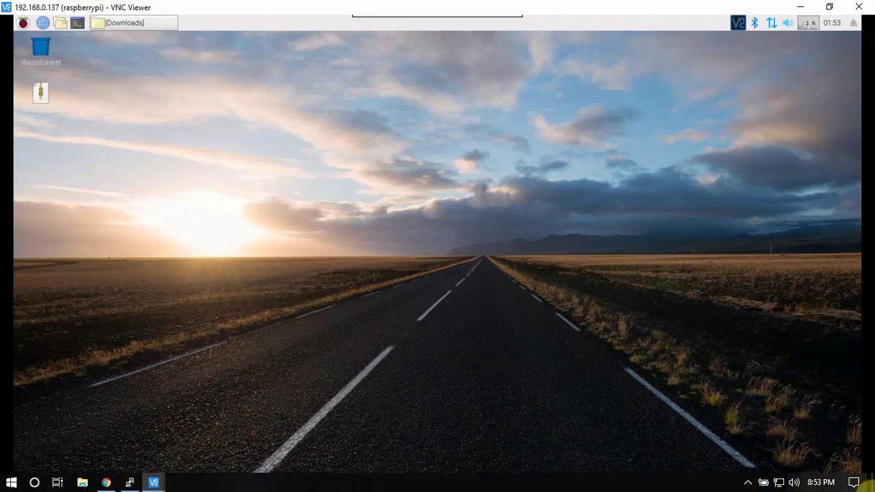